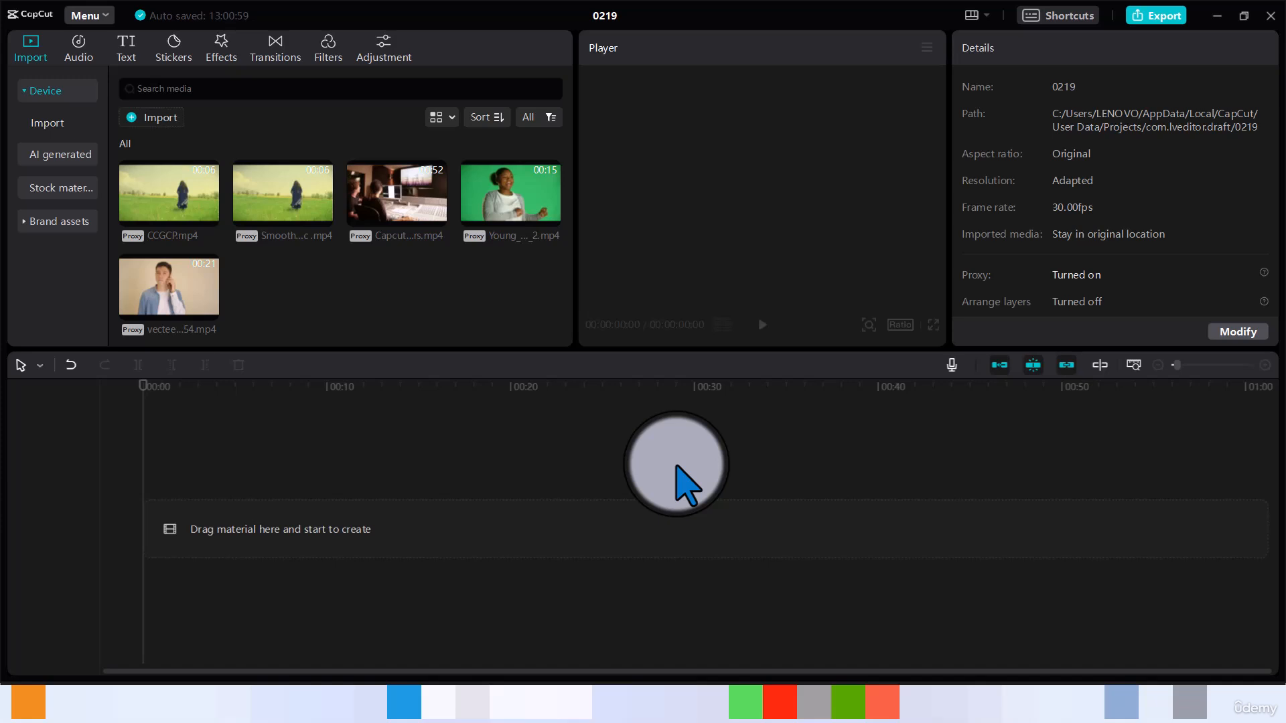
Step: Add the green-screen clip of the woman to the timeline and play it back
{"action": "left_click", "coordinate": [546, 214]}
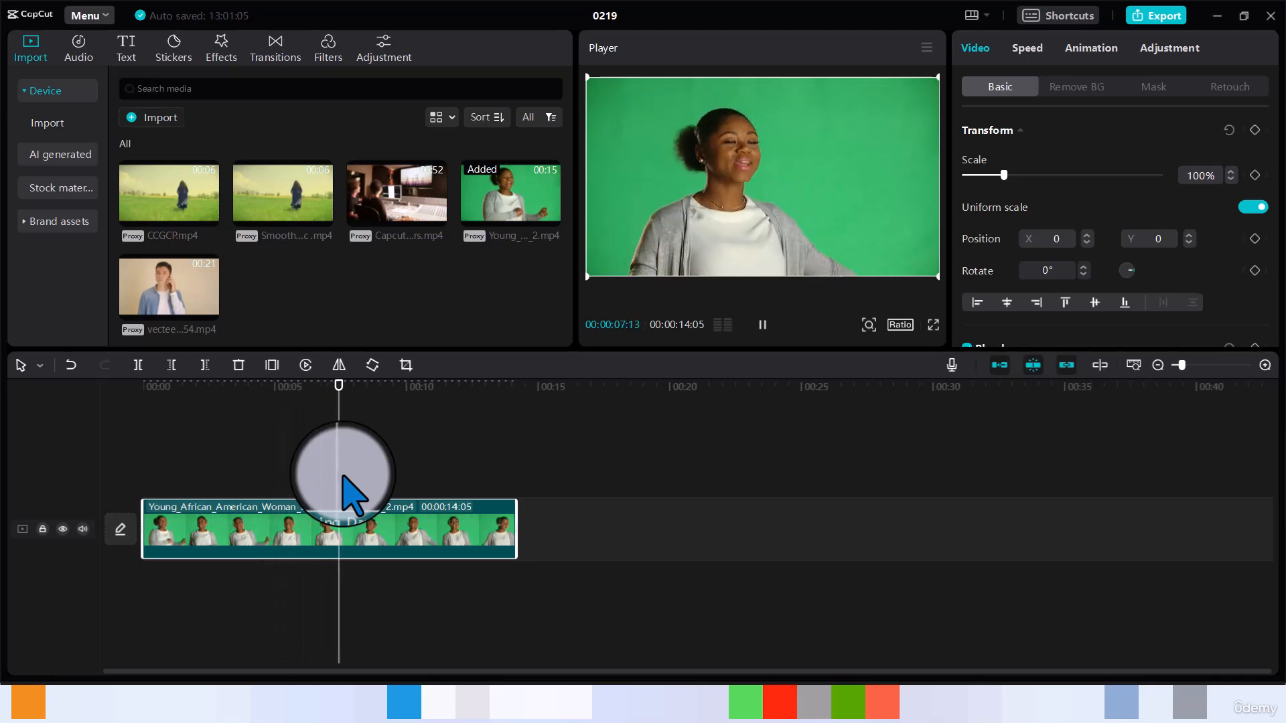
{"action": "key", "text": "space"}
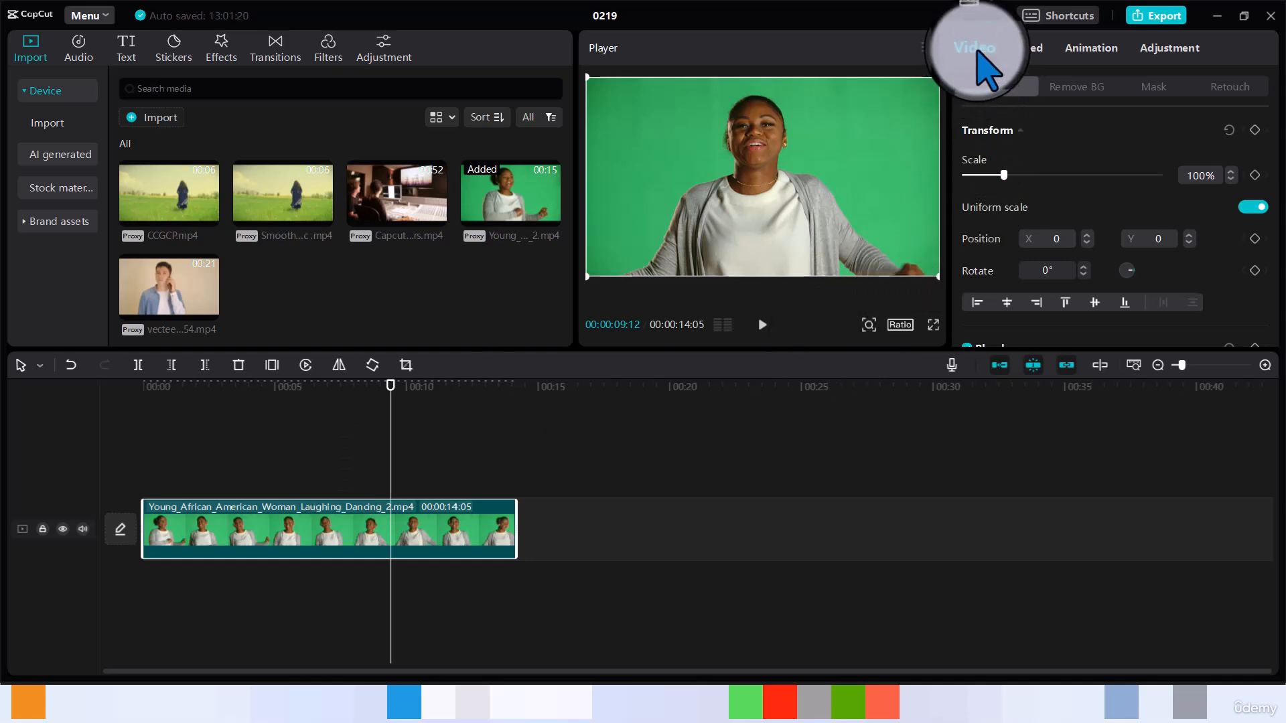
Step: Enable Chroma key under background removal and pick the green background colour from the player preview
{"action": "left_click", "coordinate": [1075, 91]}
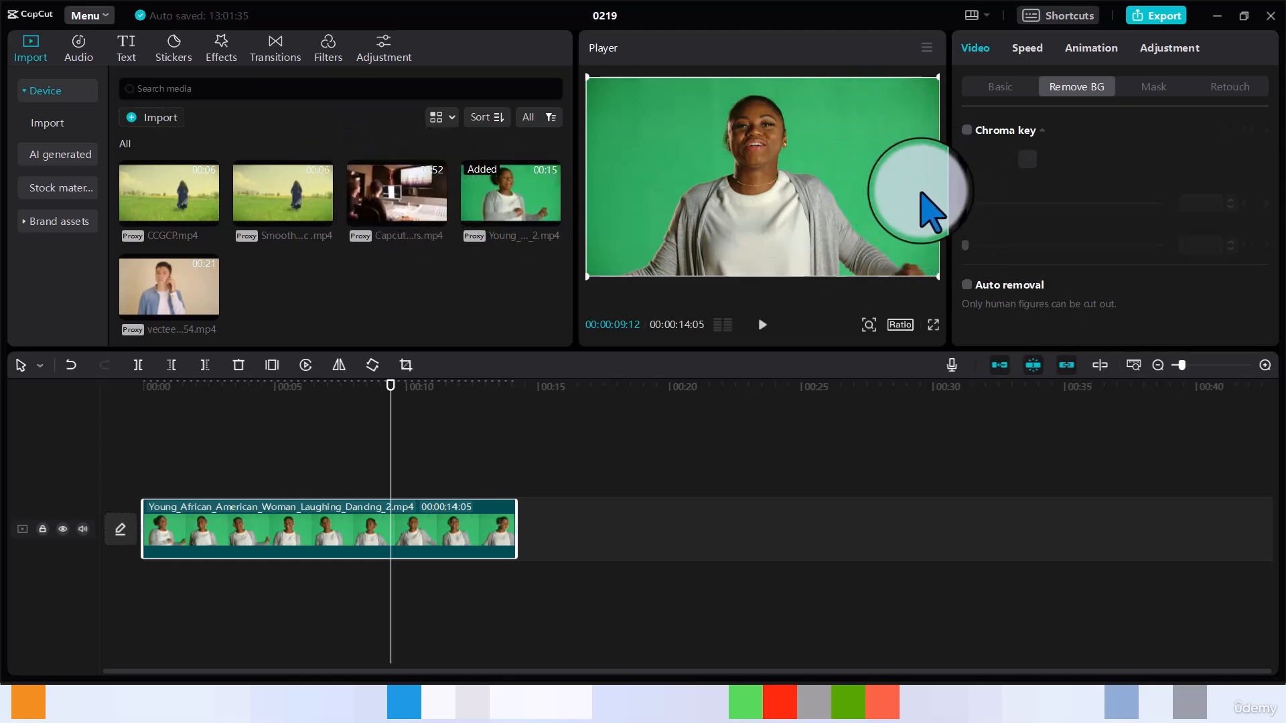
{"action": "left_click", "coordinate": [965, 130]}
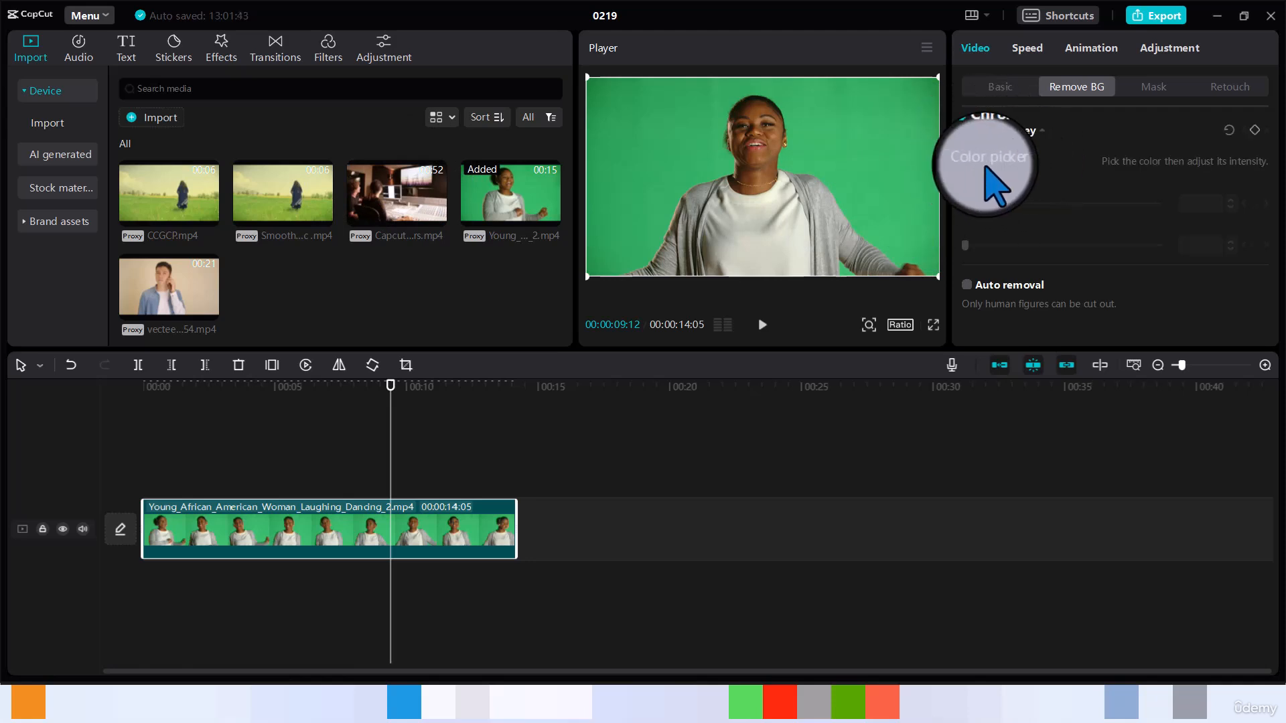
{"action": "left_click", "coordinate": [1028, 159]}
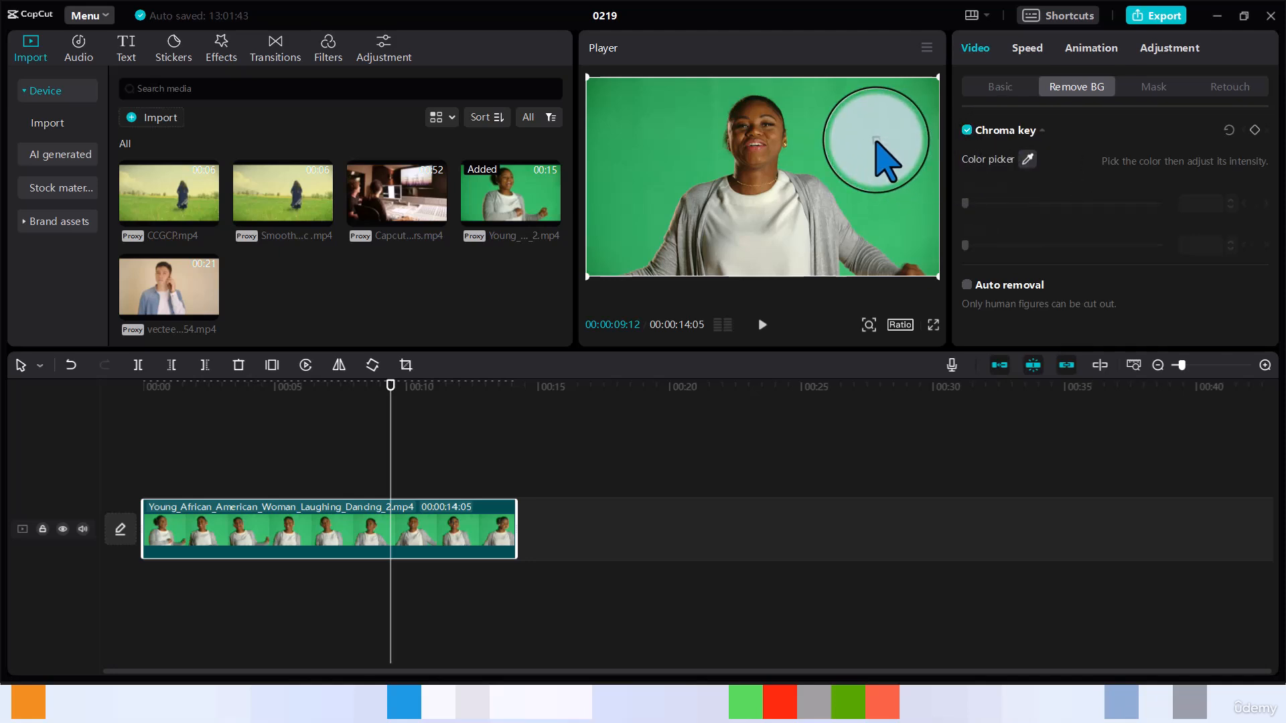
{"action": "left_click", "coordinate": [876, 140]}
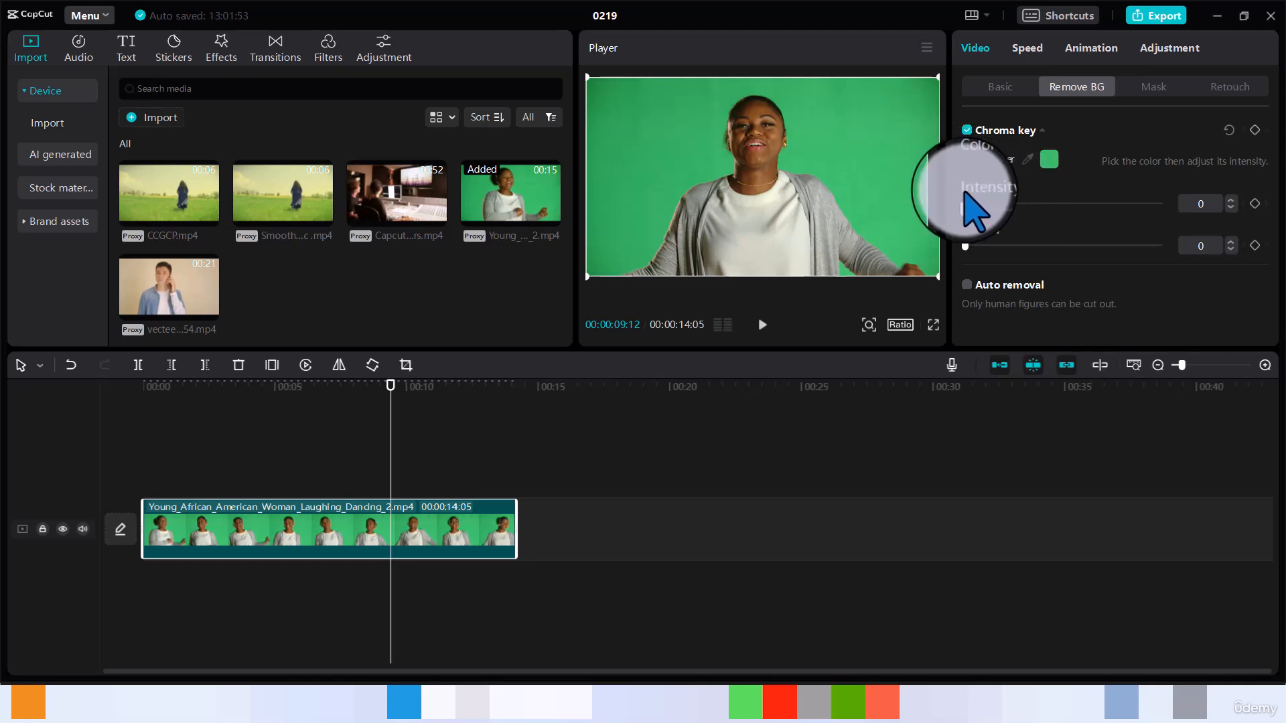
Step: Adjust the chroma key intensity to 22 while checking a different frame of the clip
{"action": "left_click", "coordinate": [1231, 200]}
{"action": "left_click", "coordinate": [1231, 199]}
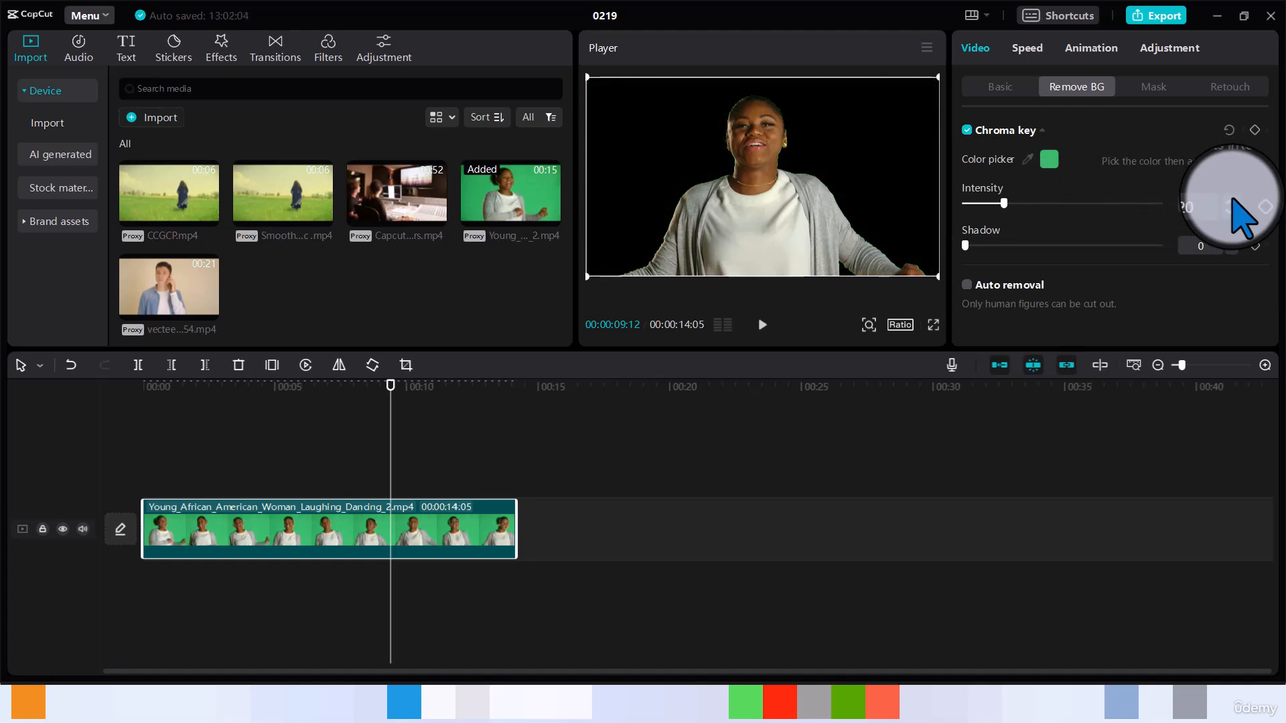
{"action": "left_click_drag", "start_coordinate": [1003, 203], "coordinate": [1133, 203]}
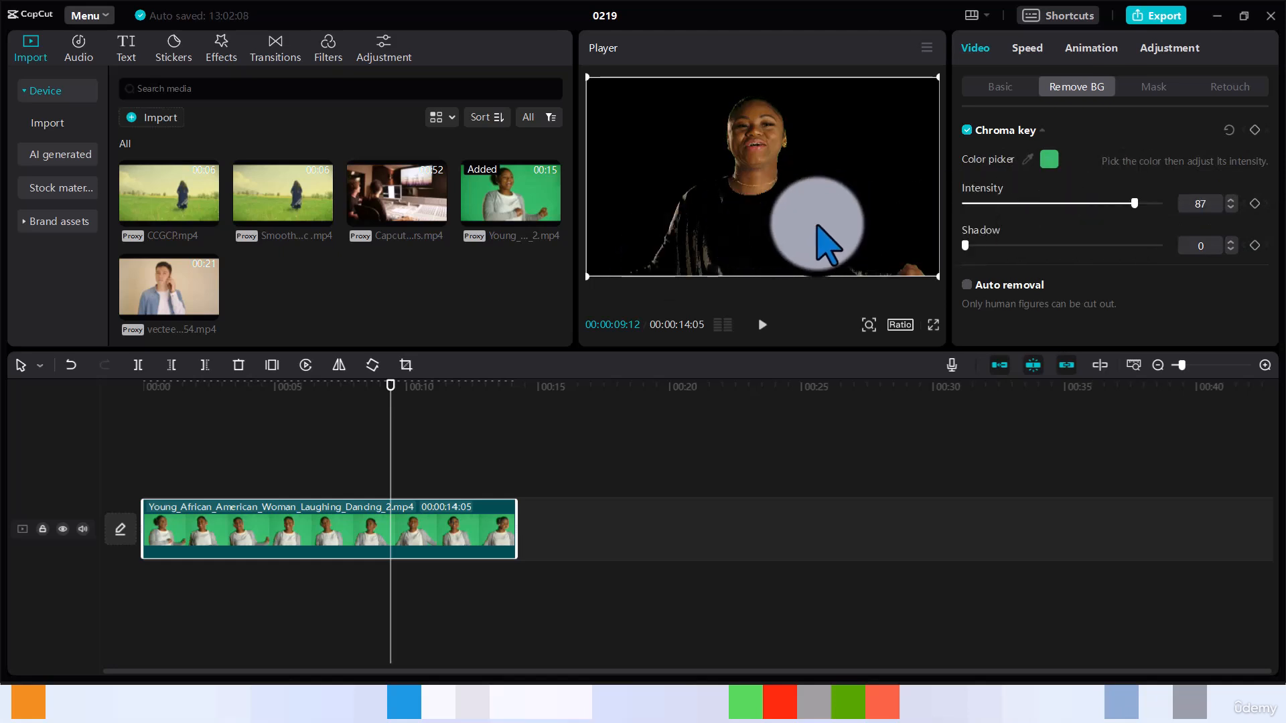
{"action": "left_click", "coordinate": [1044, 204]}
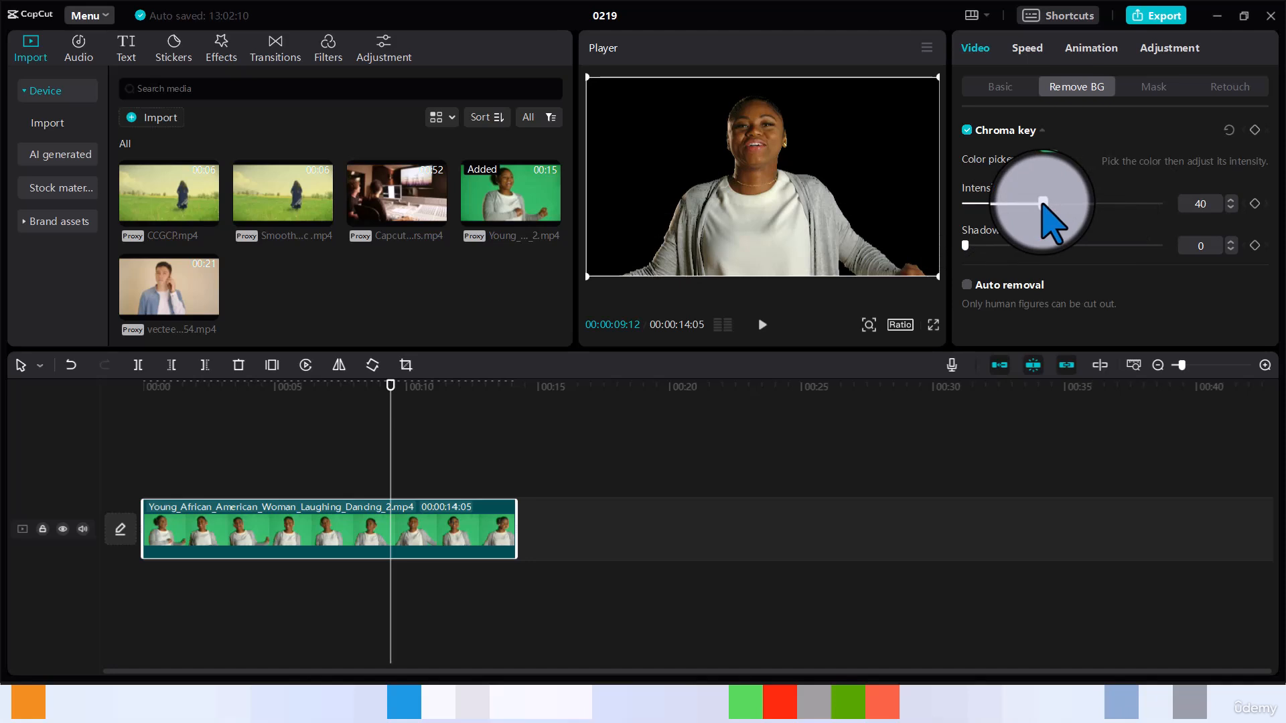
{"action": "left_click_drag", "start_coordinate": [1043, 204], "coordinate": [1029, 204]}
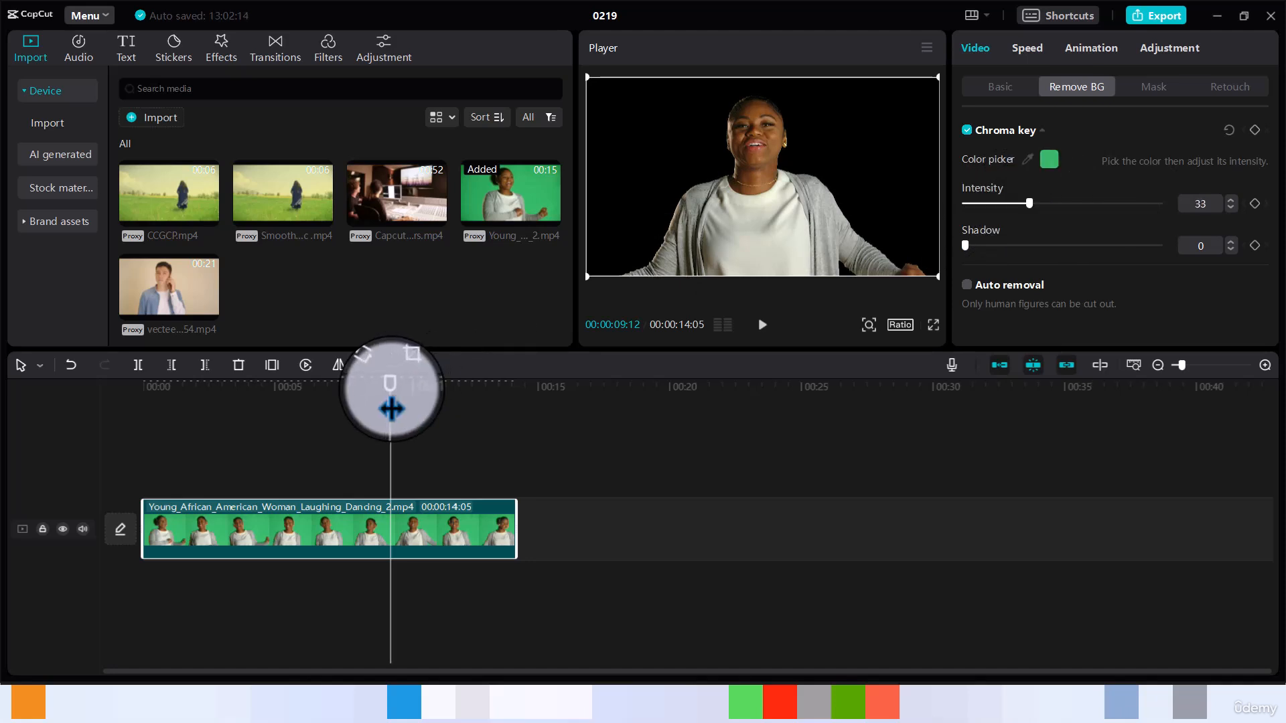
{"action": "mouse_move", "coordinate": [392, 409]}
{"action": "left_mouse_down"}
{"action": "mouse_move", "coordinate": [390, 397]}
{"action": "mouse_move", "coordinate": [344, 396]}
{"action": "mouse_move", "coordinate": [376, 401]}
{"action": "left_mouse_up"}
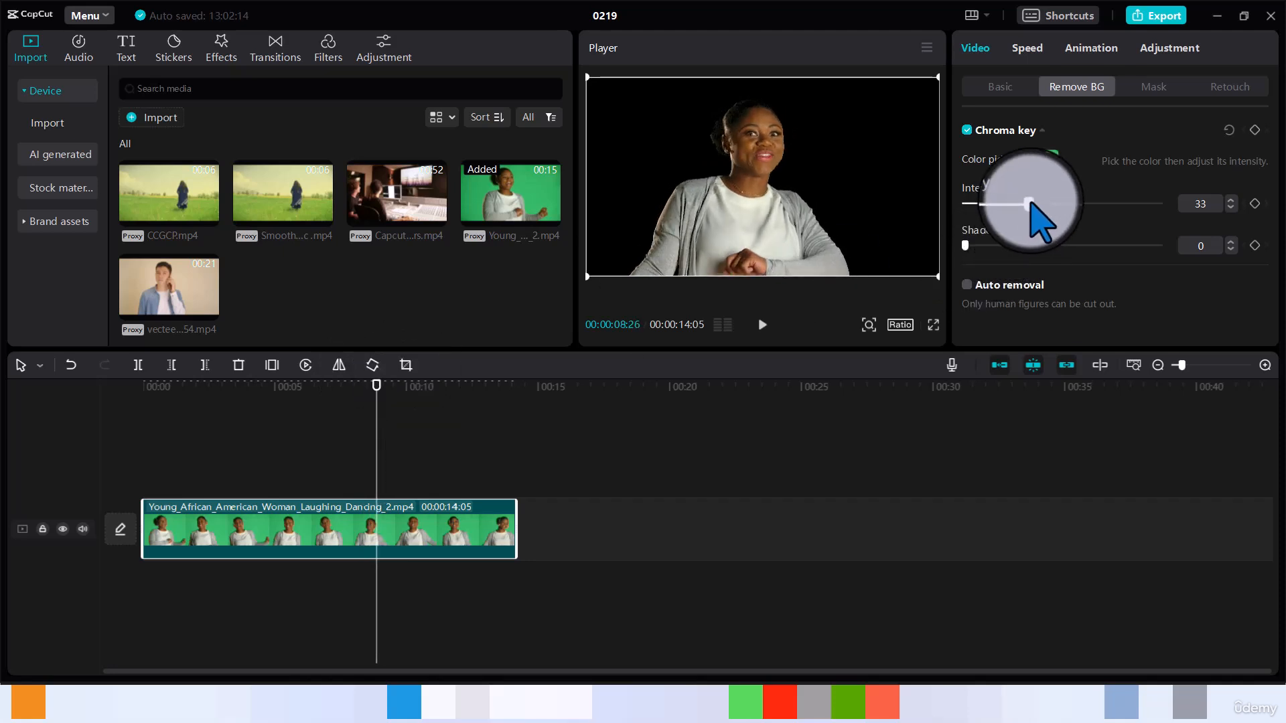
{"action": "mouse_move", "coordinate": [1030, 204]}
{"action": "left_mouse_down"}
{"action": "mouse_move", "coordinate": [997, 204]}
{"action": "mouse_move", "coordinate": [1011, 203]}
{"action": "left_mouse_up"}
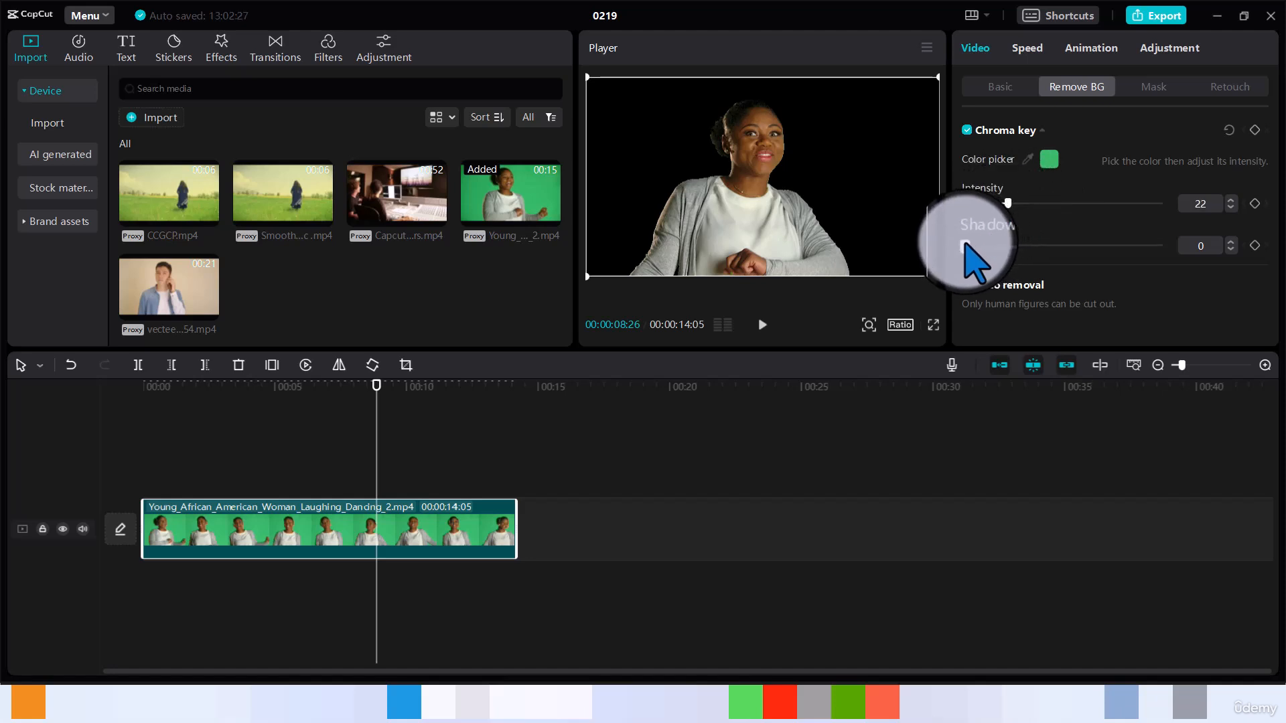
Step: Set the chroma key shadow to 17 and fine-tune the intensity to 29, previewing playback
{"action": "left_click_drag", "start_coordinate": [965, 245], "coordinate": [998, 246]}
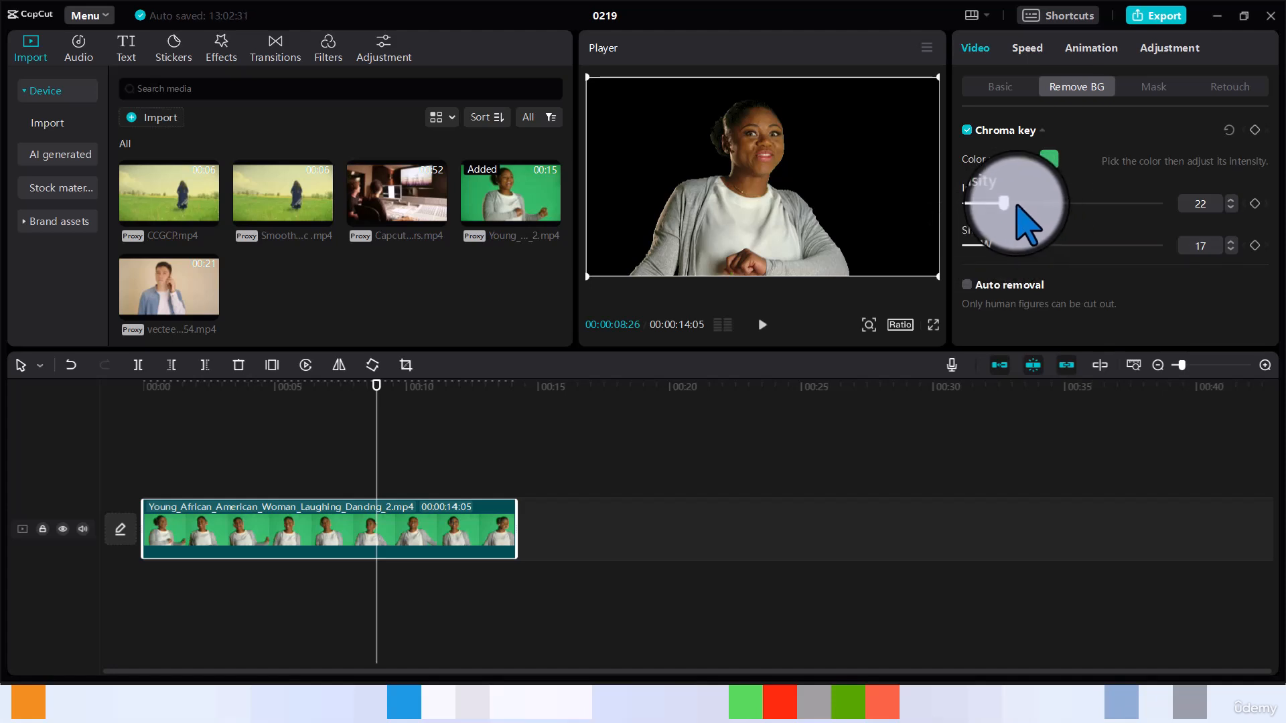
{"action": "left_click_drag", "start_coordinate": [1004, 204], "coordinate": [1003, 204]}
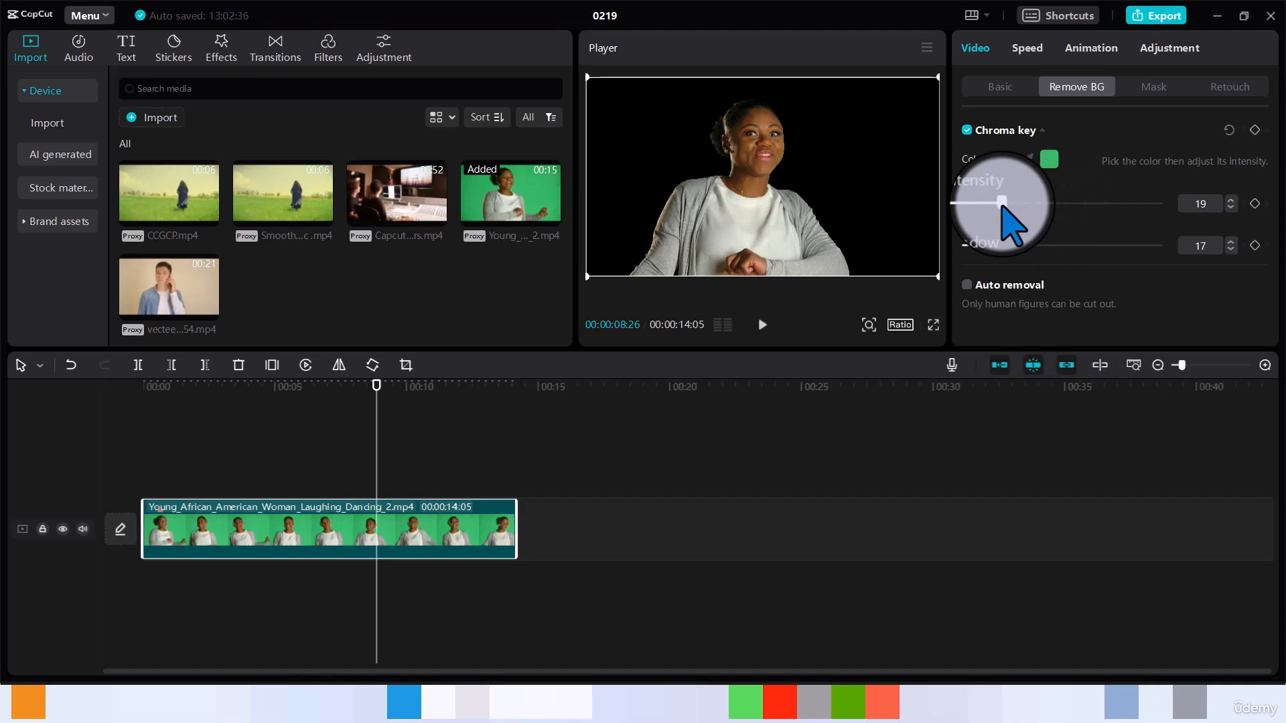
{"action": "key", "text": "space"}
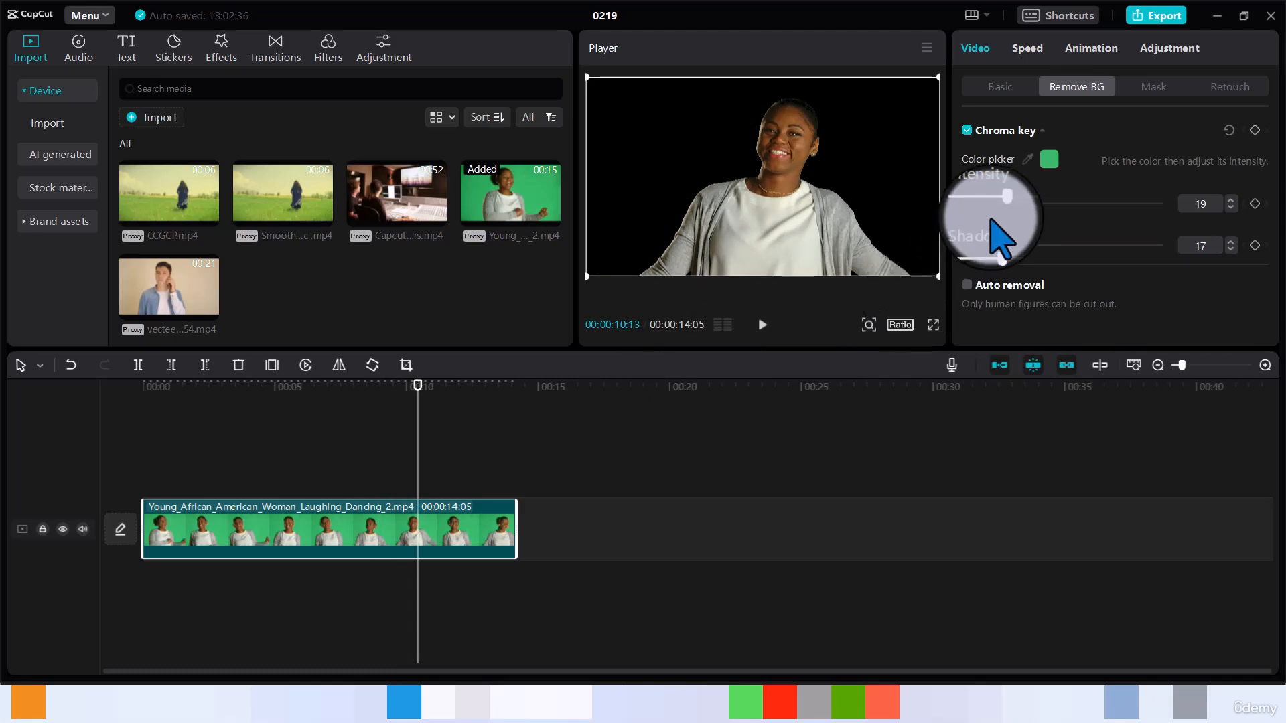
{"action": "left_click_drag", "start_coordinate": [1003, 203], "coordinate": [1019, 202]}
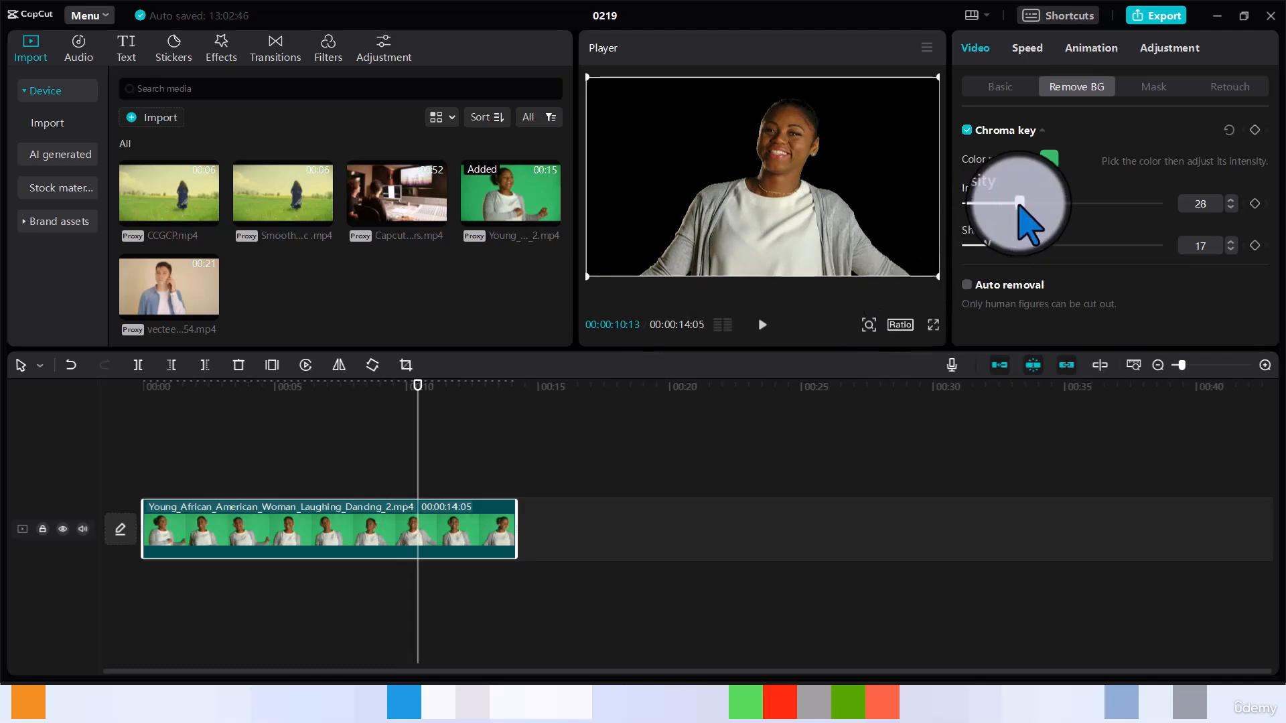
{"action": "left_click_drag", "start_coordinate": [1019, 203], "coordinate": [1021, 203]}
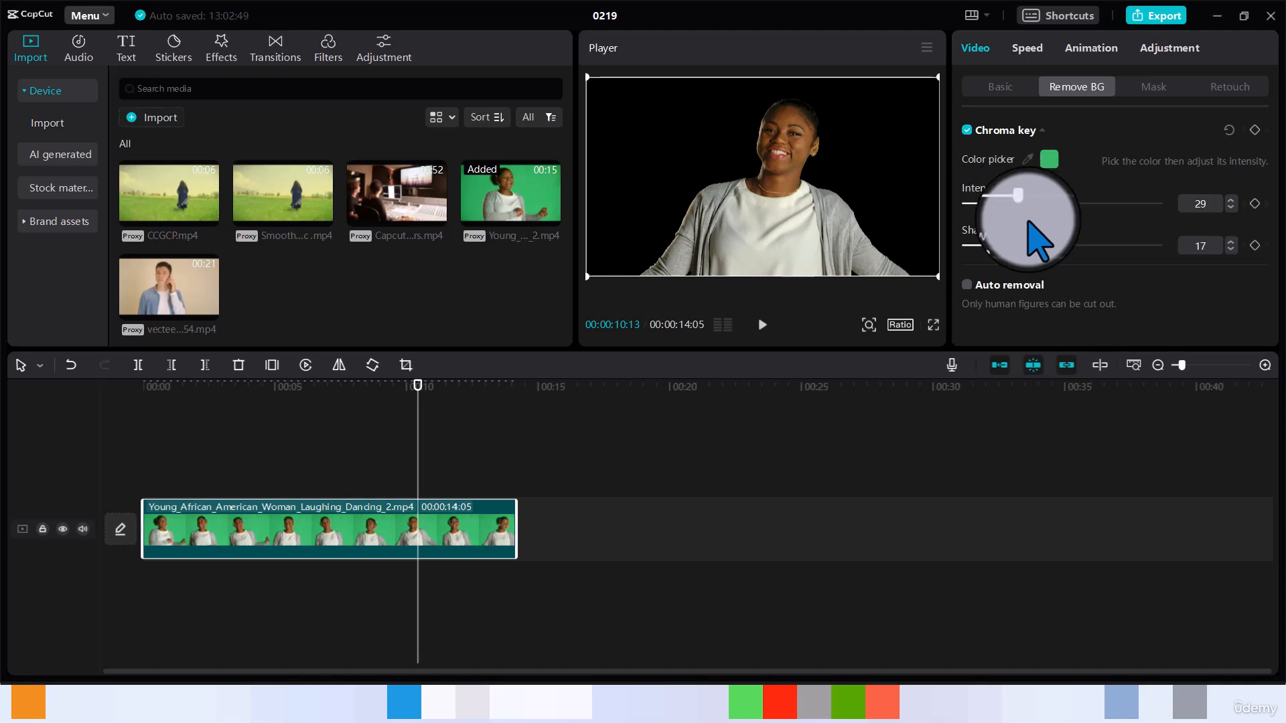
{"action": "key", "text": "space"}
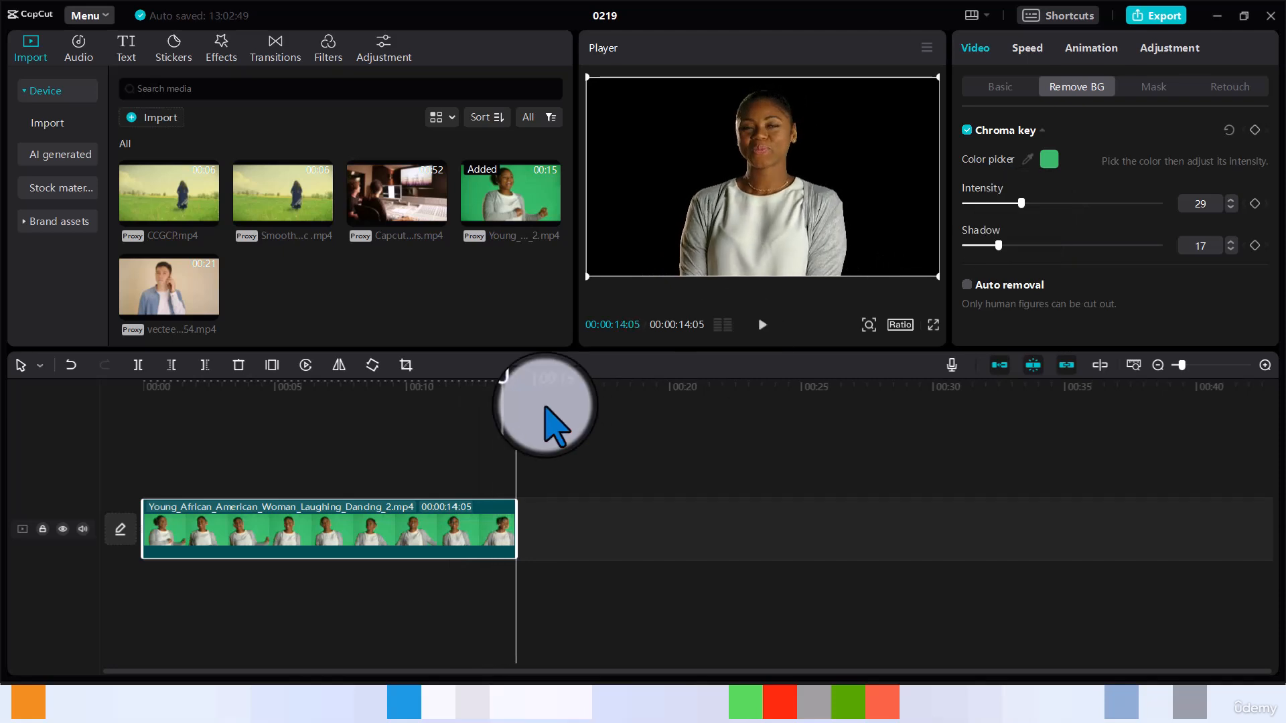
Step: Add the Capcut tutorial video at the start and place the keyed green-screen clip on a track above it
{"action": "left_click_drag", "start_coordinate": [515, 401], "coordinate": [111, 482]}
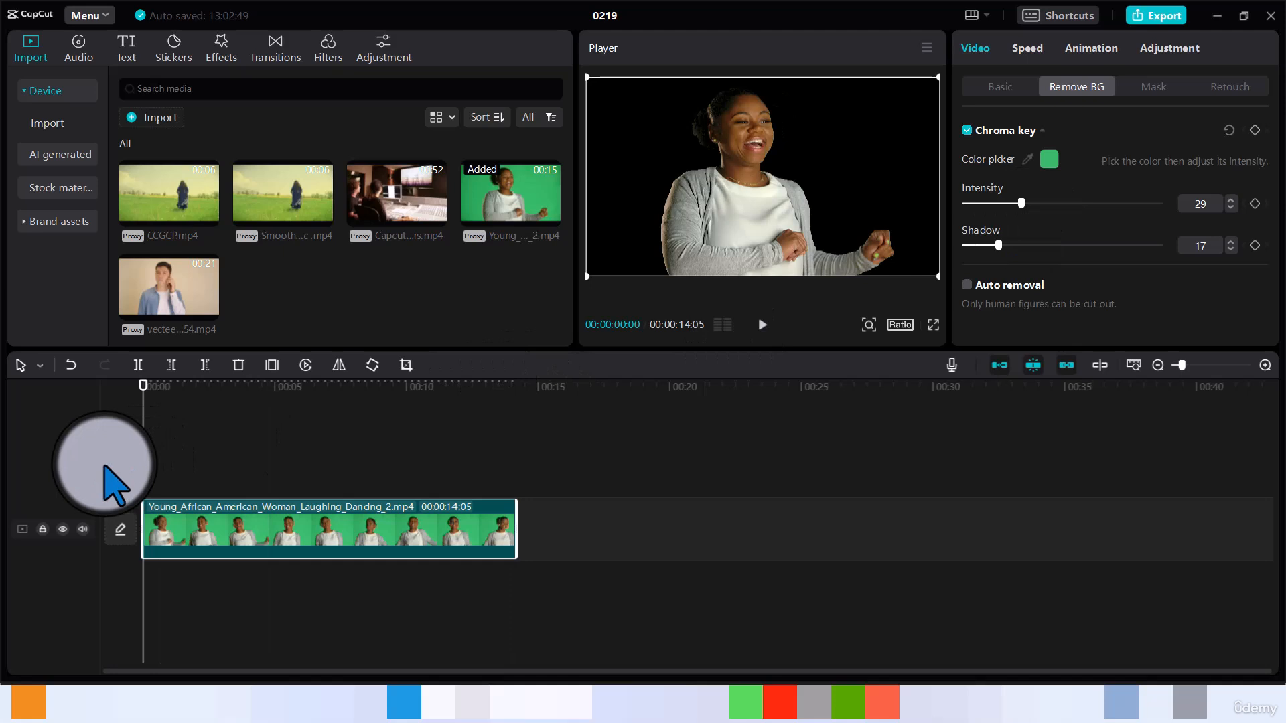
{"action": "left_click", "coordinate": [436, 219]}
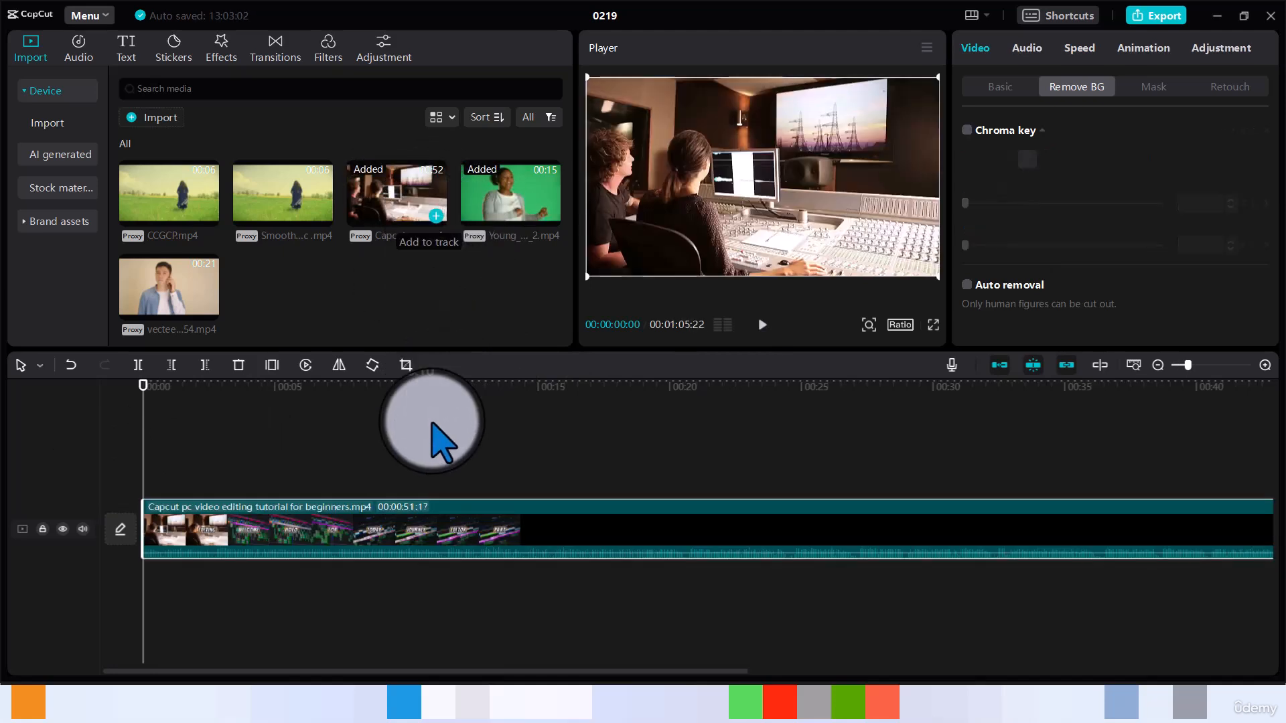
{"action": "left_click_drag", "start_coordinate": [423, 531], "coordinate": [417, 603]}
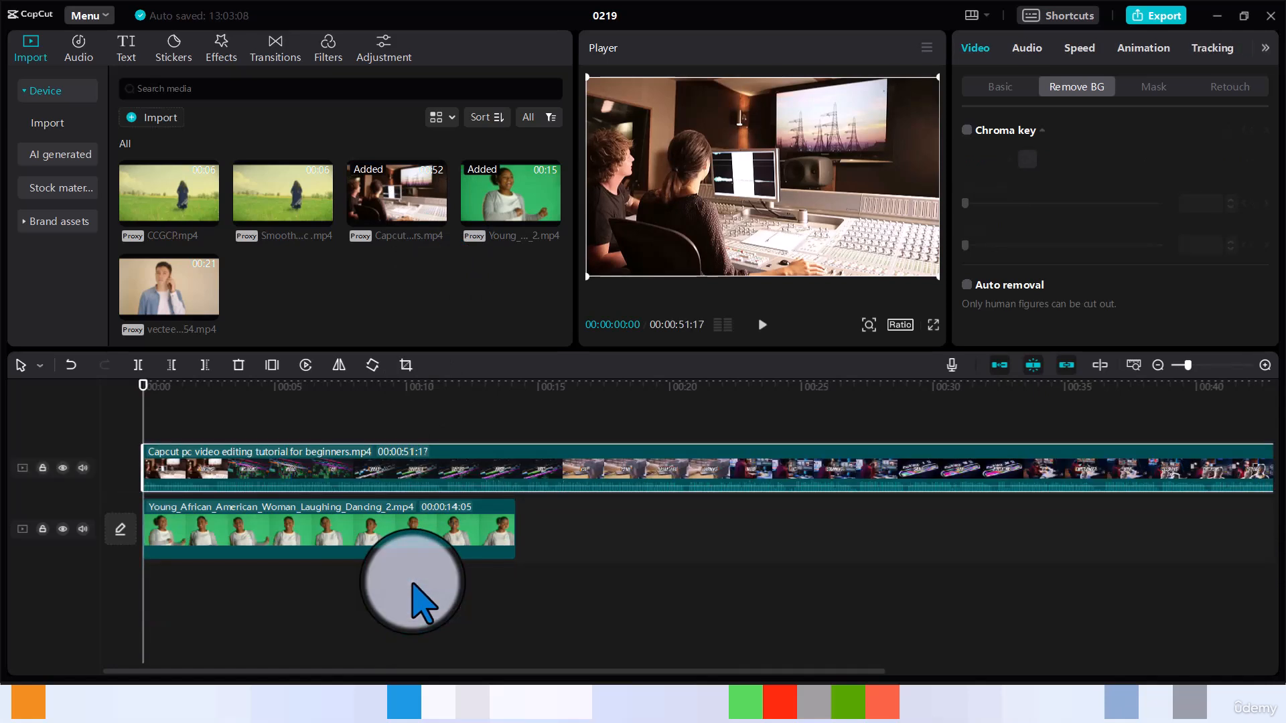
{"action": "left_click_drag", "start_coordinate": [333, 516], "coordinate": [328, 417]}
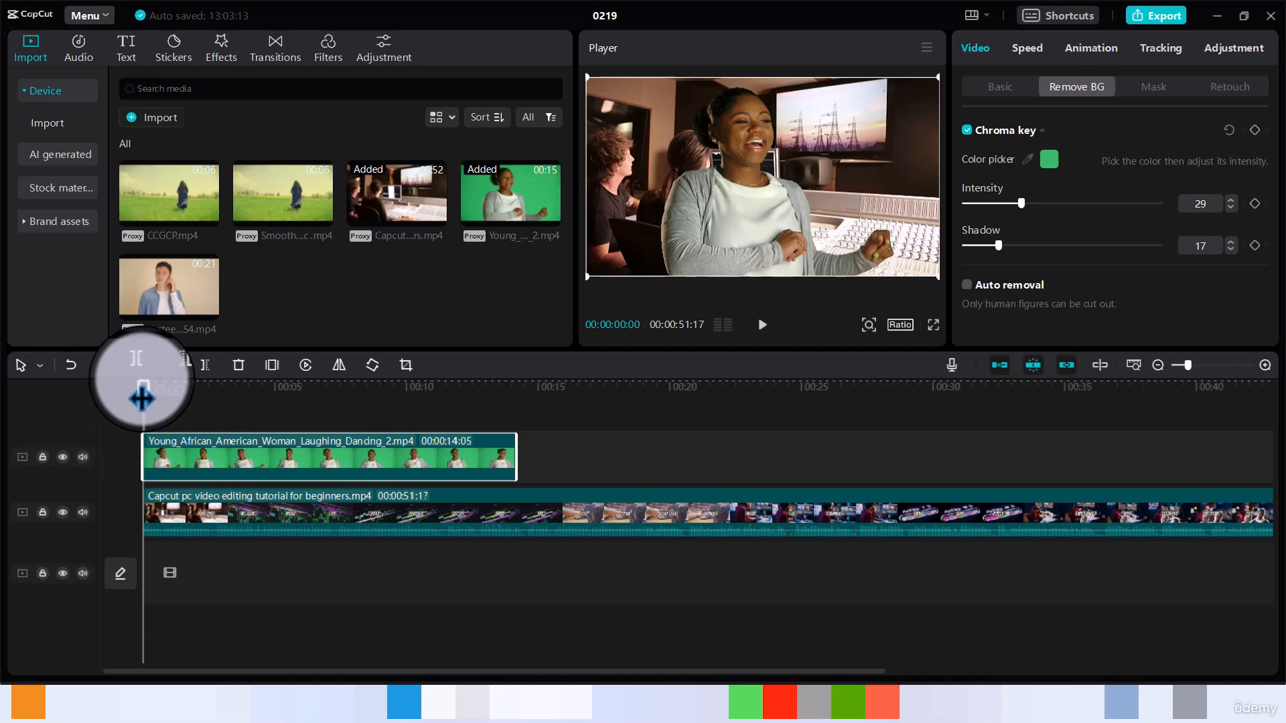
Step: Preview the composited clips from the beginning of the timeline
{"action": "left_click_drag", "start_coordinate": [142, 399], "coordinate": [137, 428]}
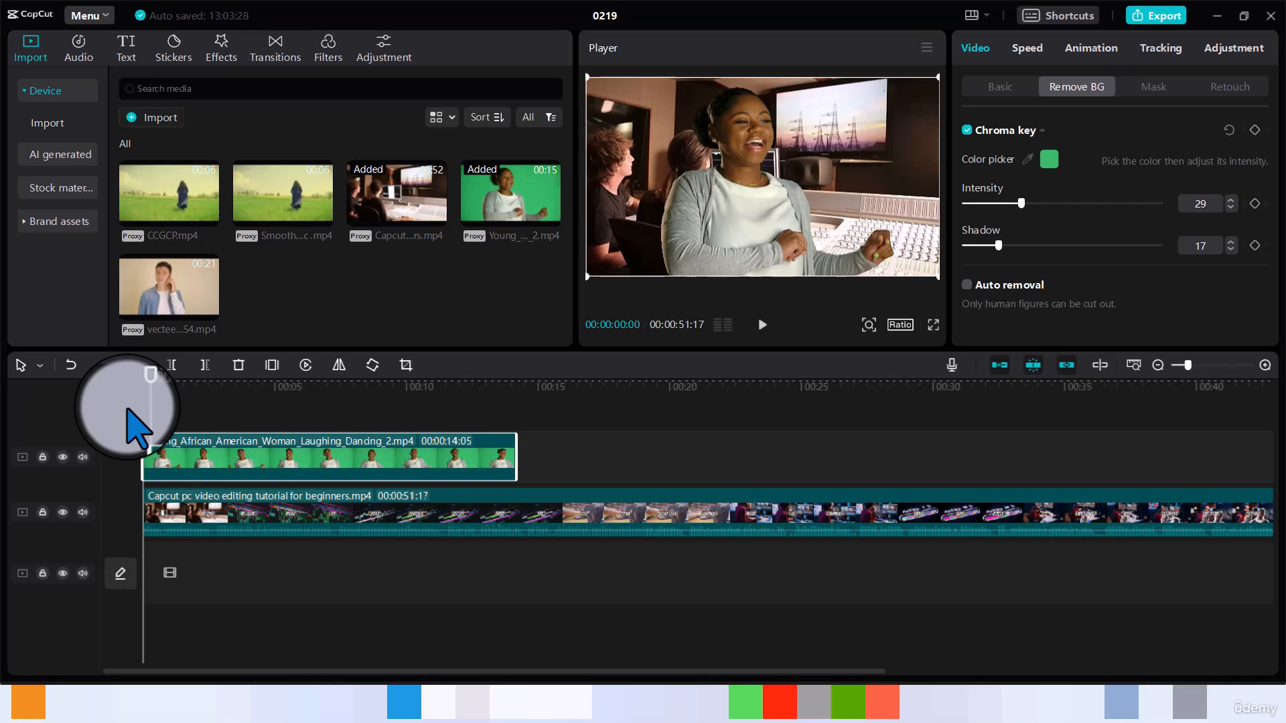
{"action": "key", "text": "space"}
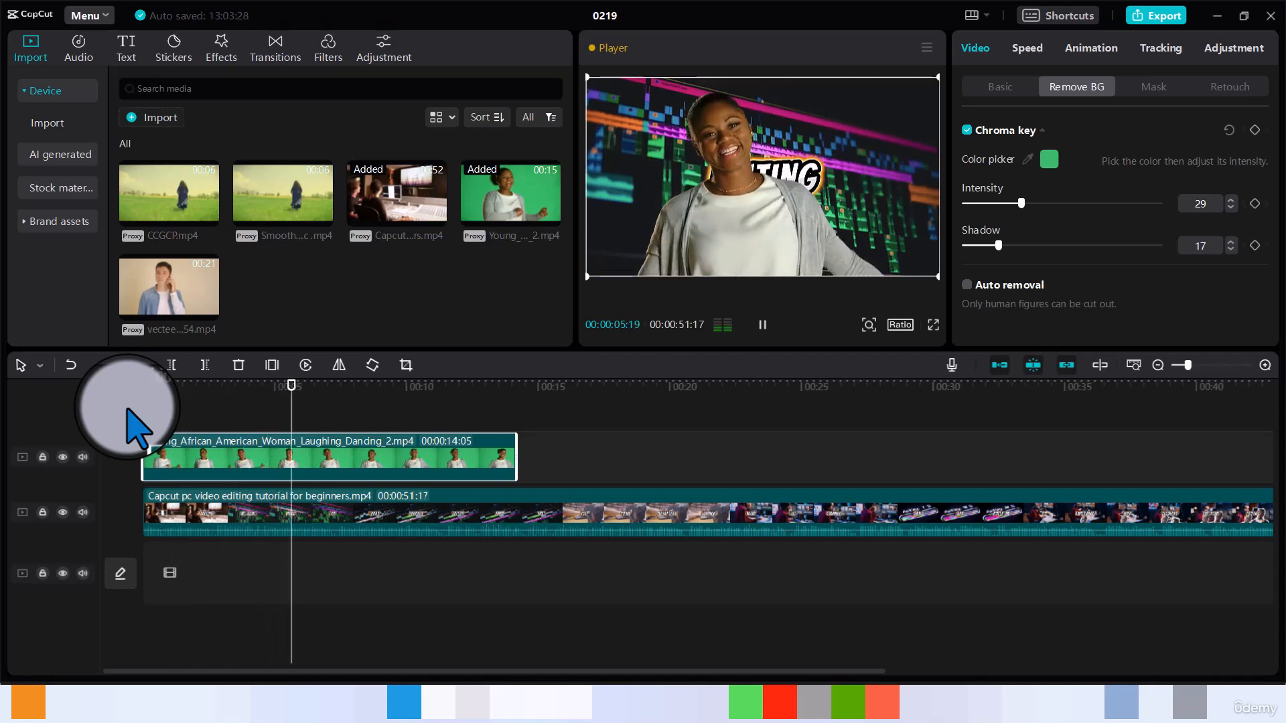
{"action": "key", "text": "space"}
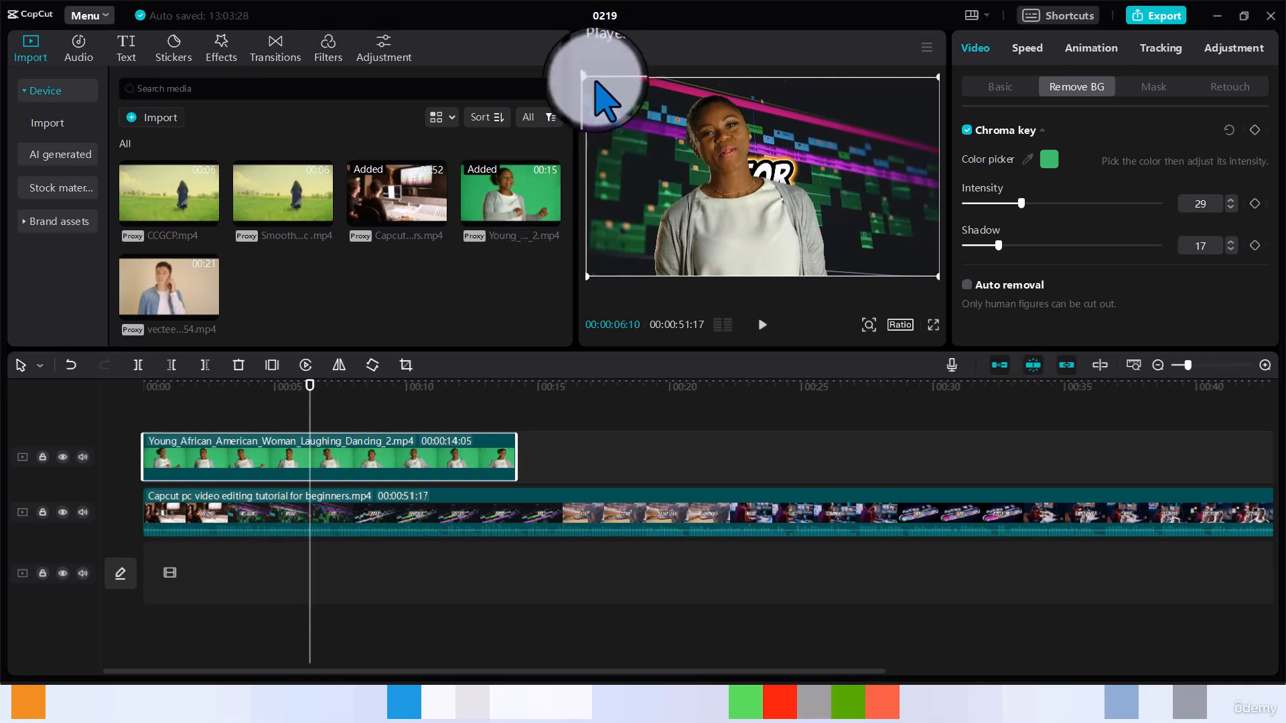
Step: Scale the green-screen clip to 55% and move it into the lower right corner of the frame
{"action": "left_click", "coordinate": [993, 86]}
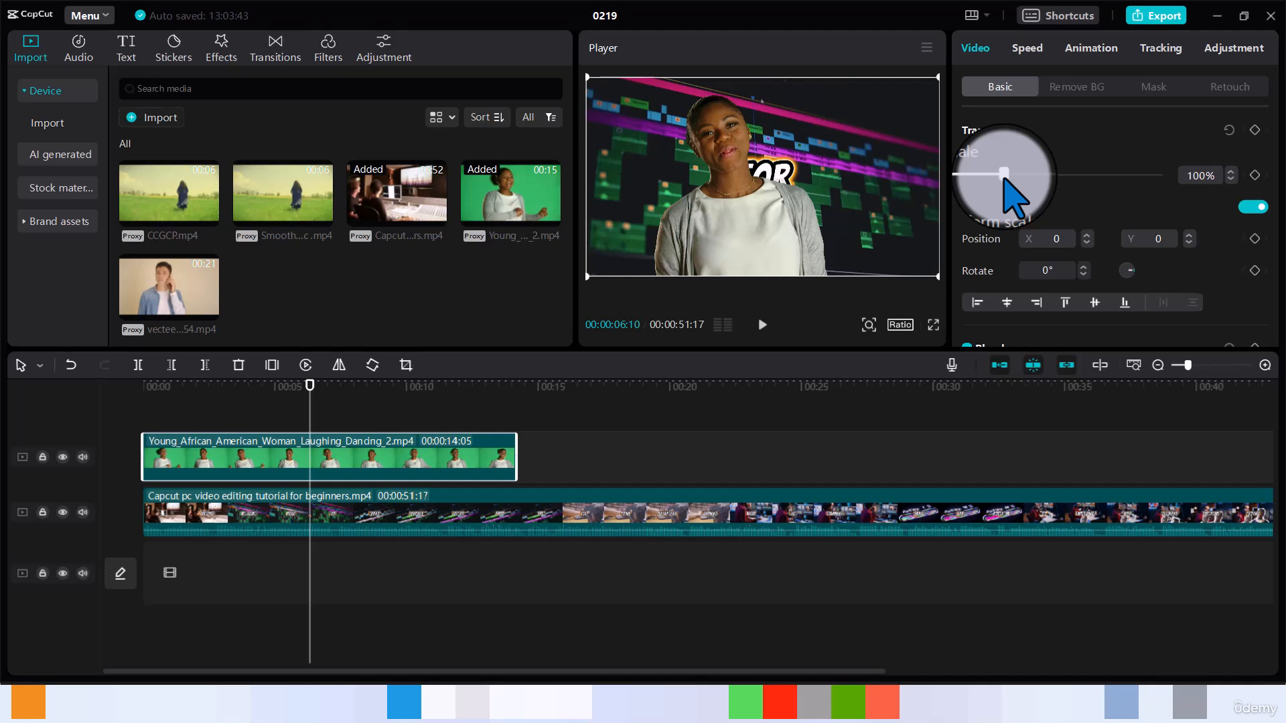
{"action": "left_click_drag", "start_coordinate": [1004, 175], "coordinate": [987, 176]}
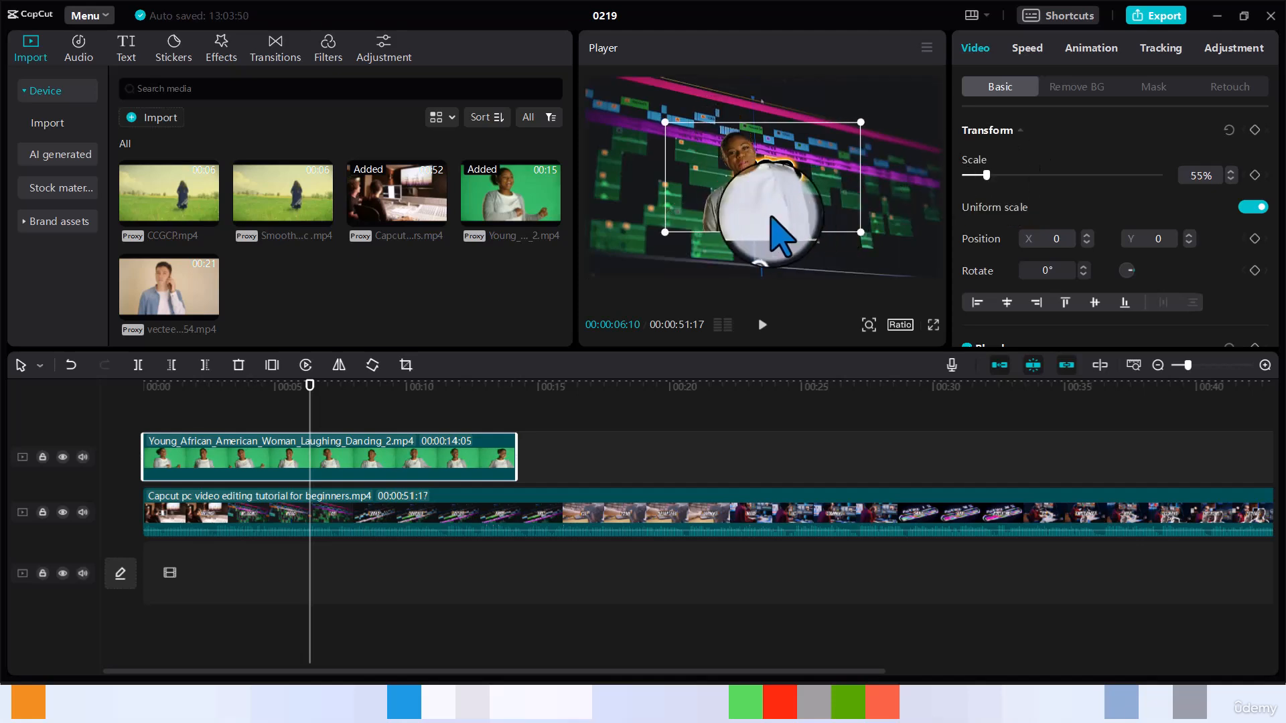
{"action": "left_click_drag", "start_coordinate": [769, 221], "coordinate": [864, 267]}
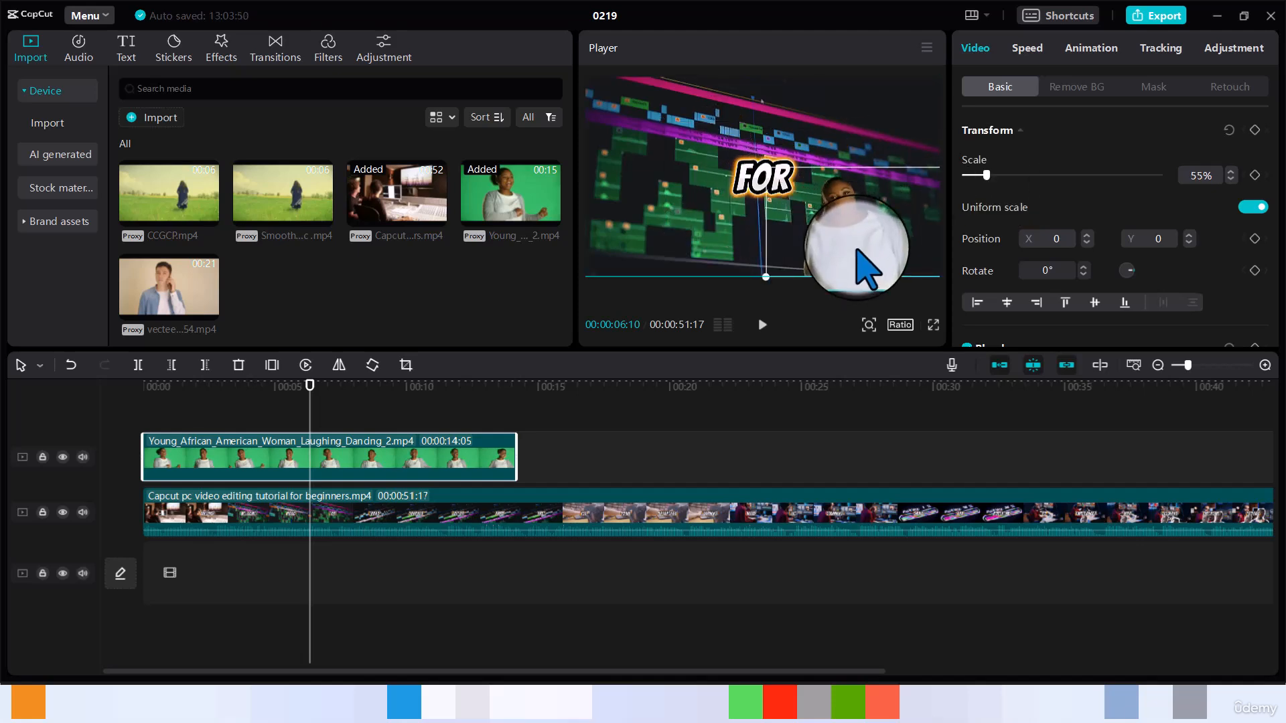
Step: Deselect the clip and play back the composite
{"action": "left_click", "coordinate": [339, 412]}
{"action": "left_click", "coordinate": [339, 413]}
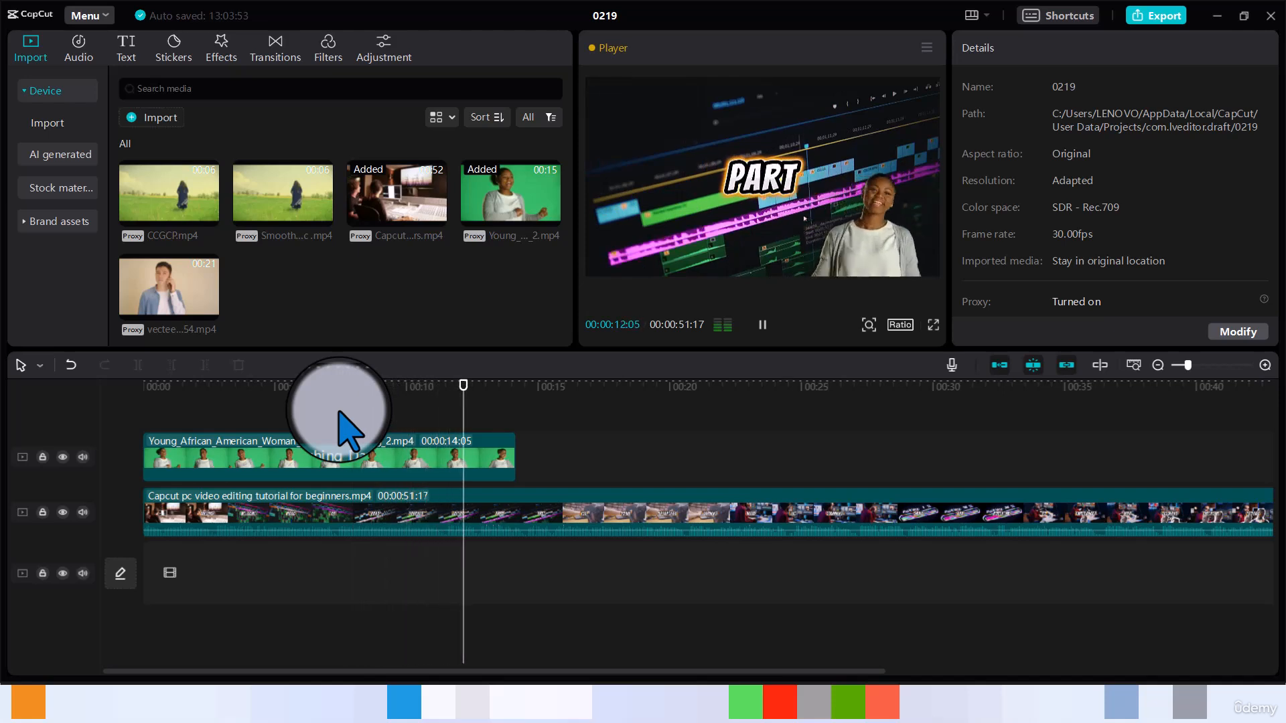
{"action": "key", "text": "space"}
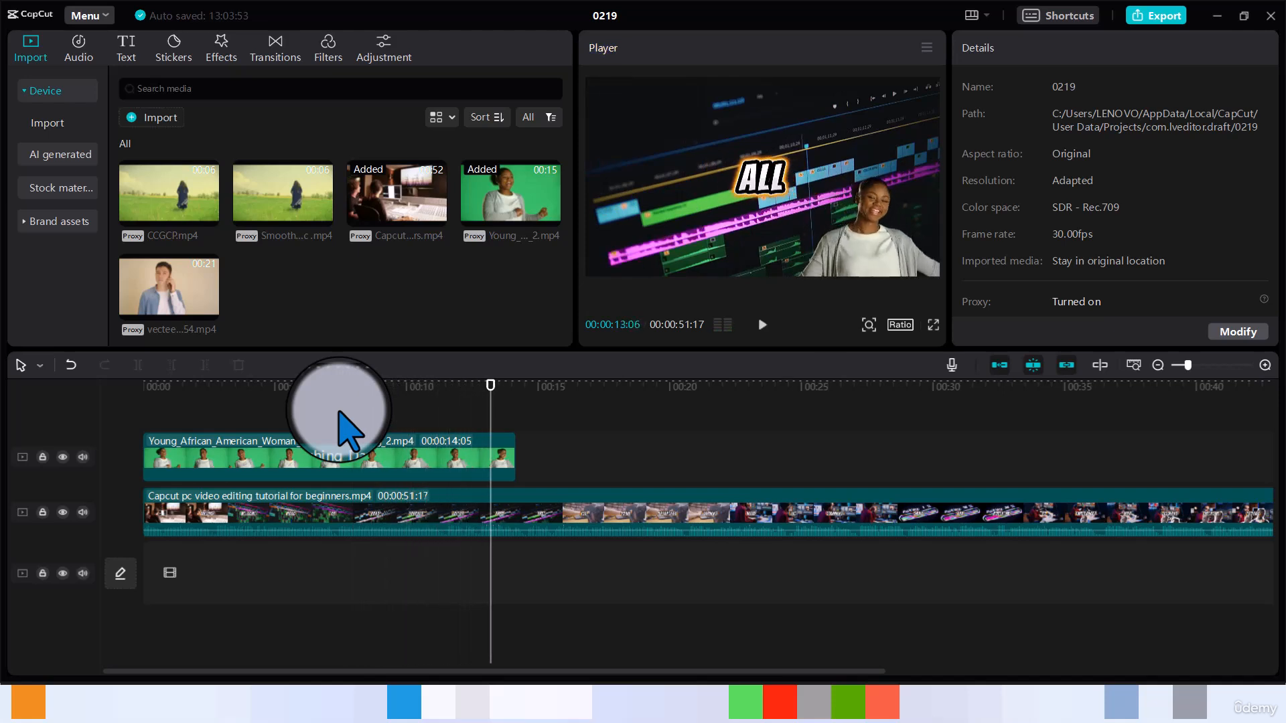